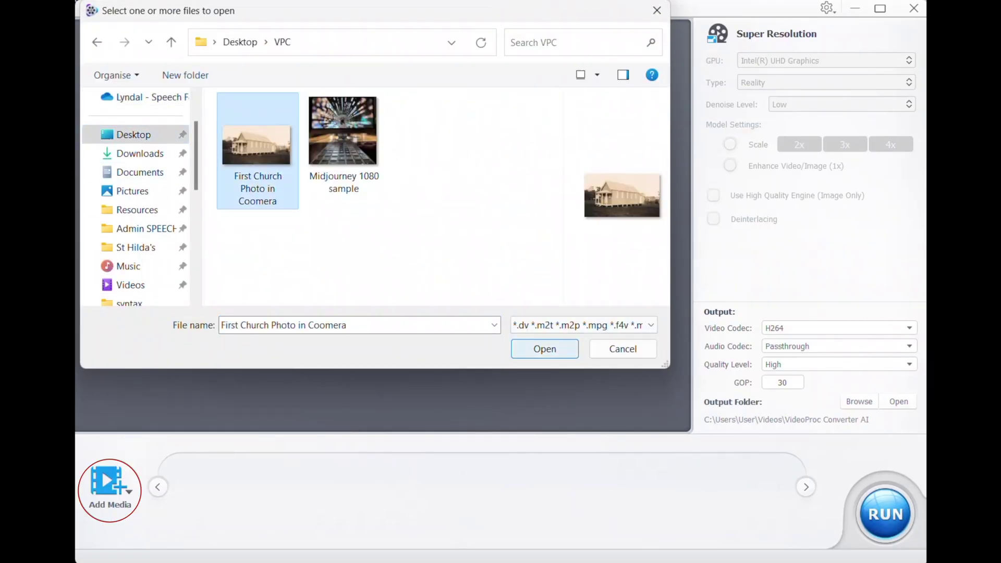
Load the church photo, choose the Anime model, and set denoise to Medium before reopening the levels.
key(Return)
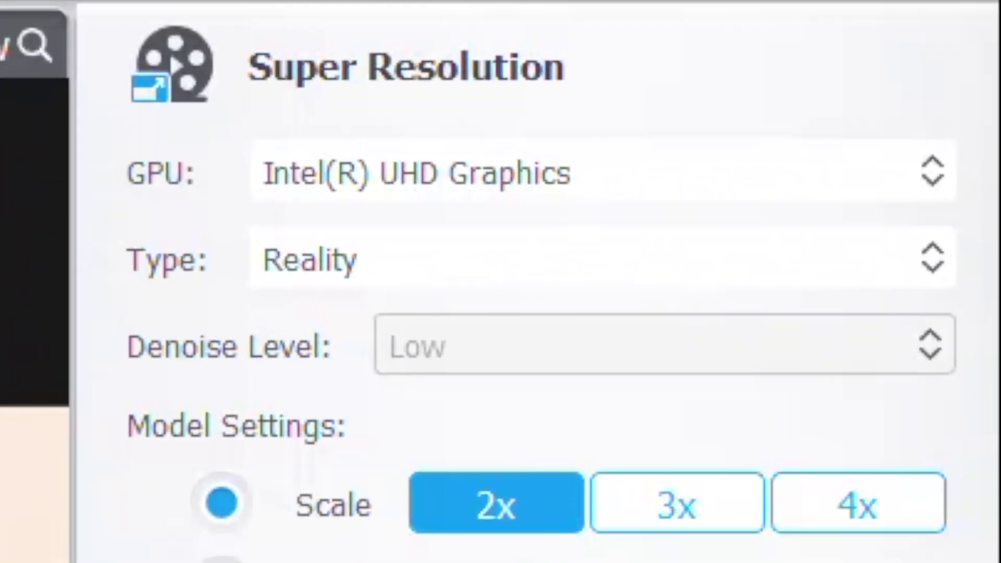
click(599, 259)
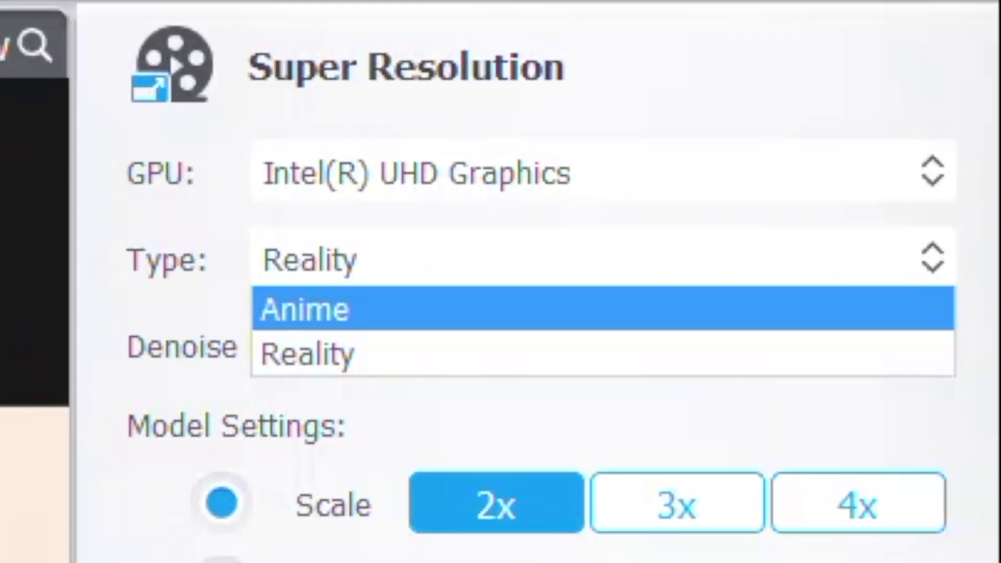
click(312, 309)
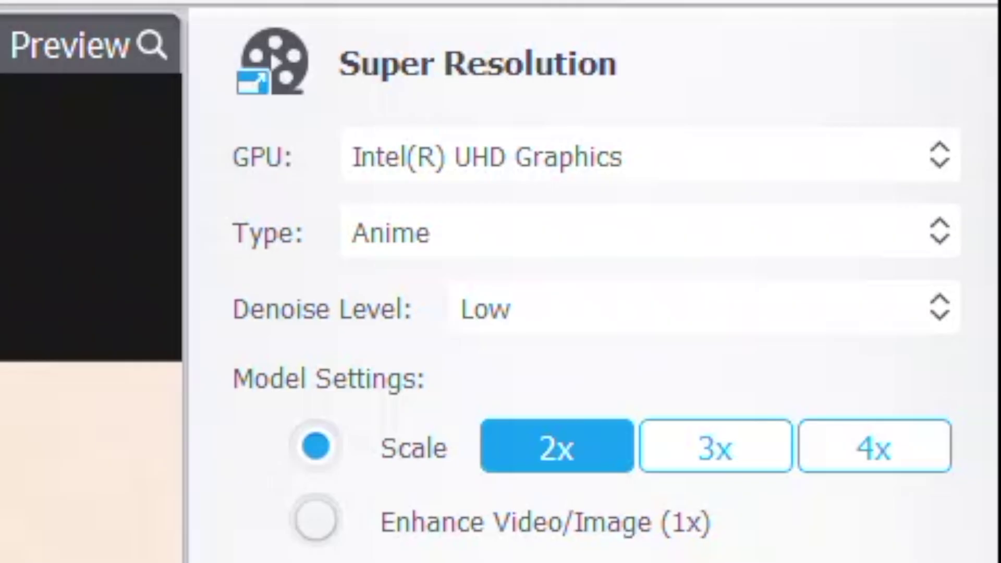
click(839, 105)
click(507, 392)
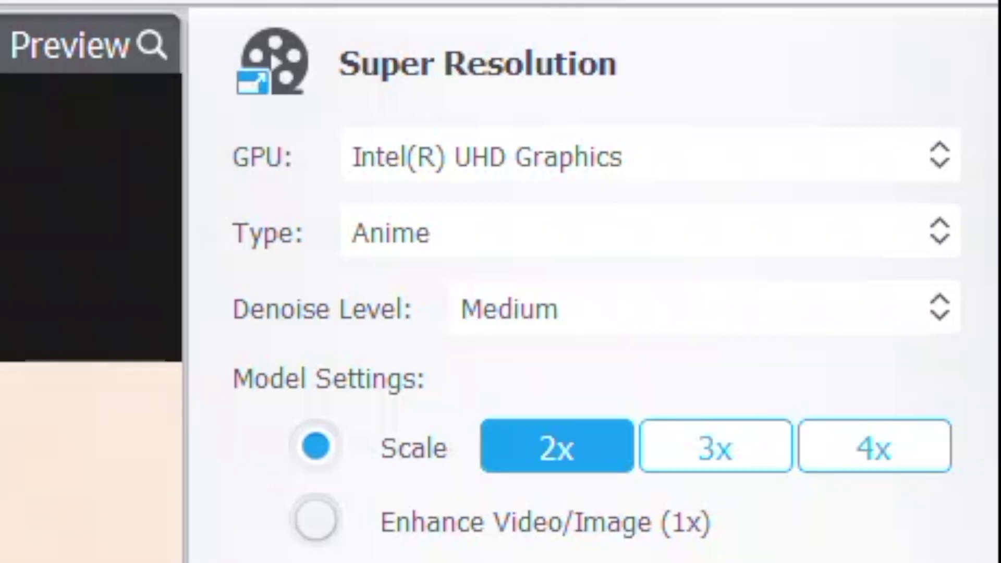
click(703, 308)
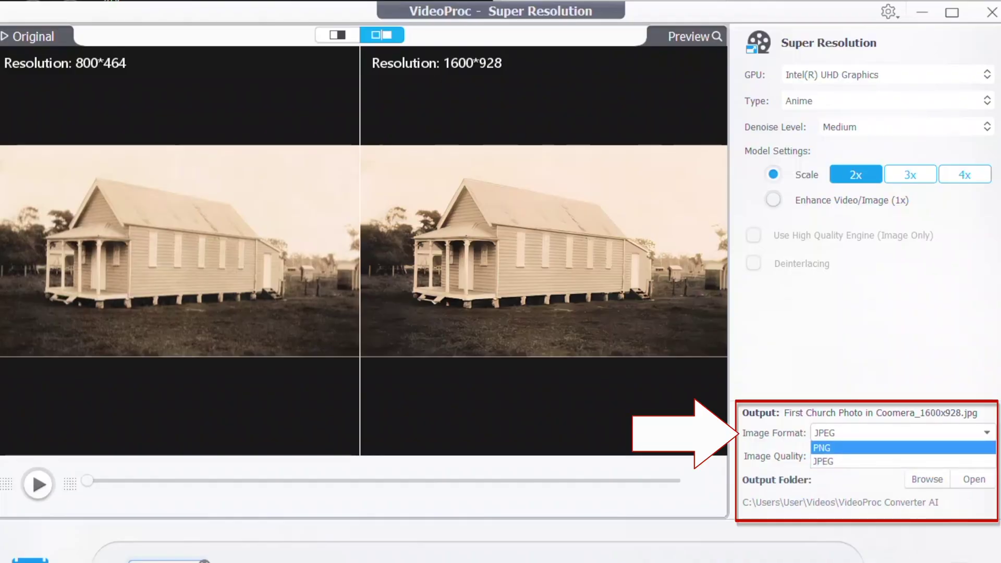
Set the output image format to PNG.
key(Return)
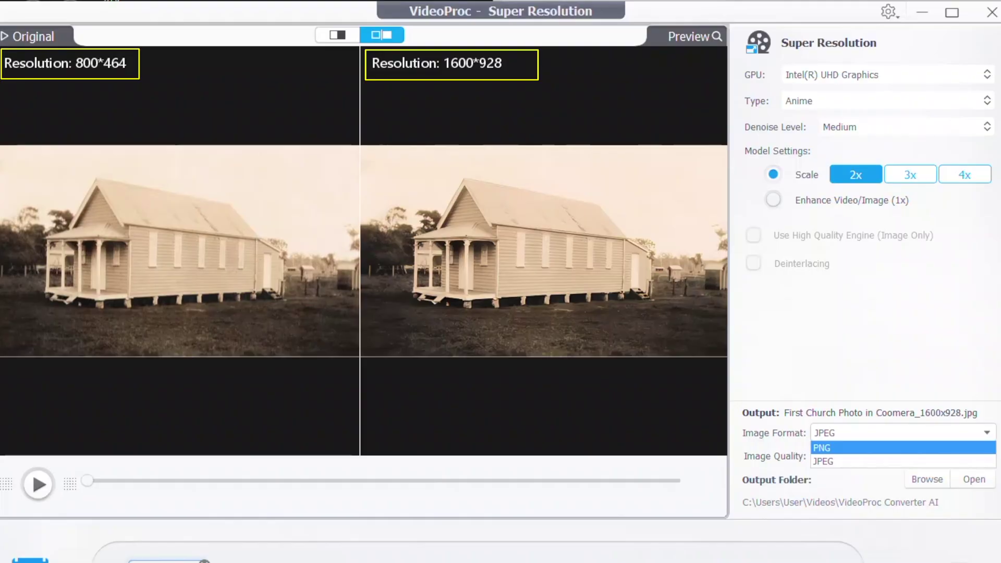
key(Return)
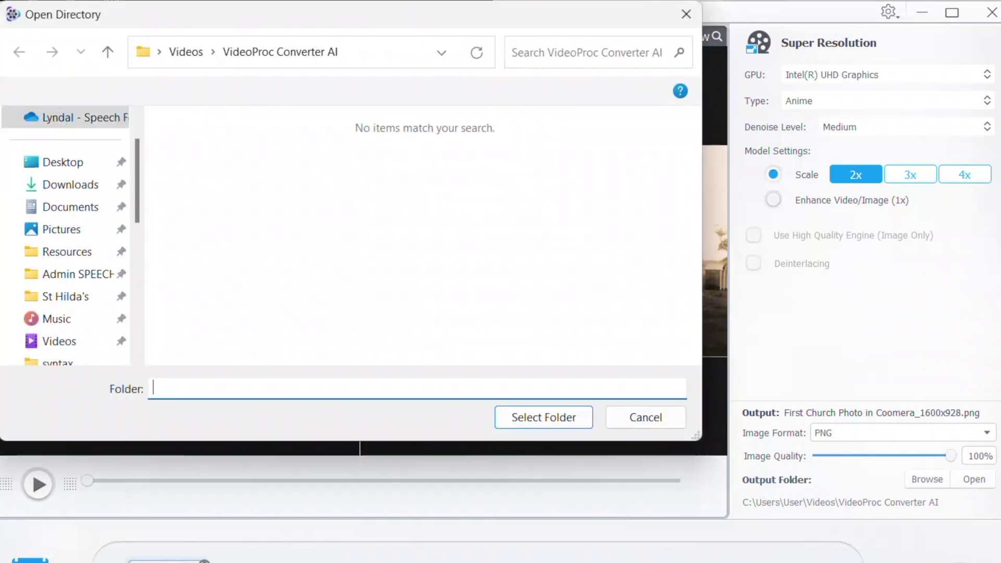
Choose the VPC folder as the output location and confirm it.
click(640, 167)
click(543, 417)
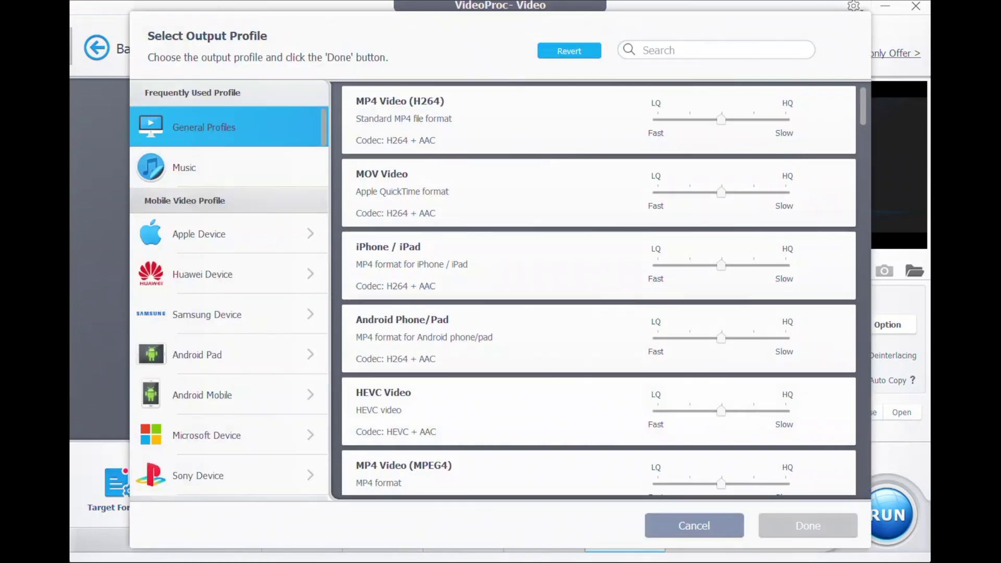
Dismiss the Select Output Profile list with Escape.
key(Escape)
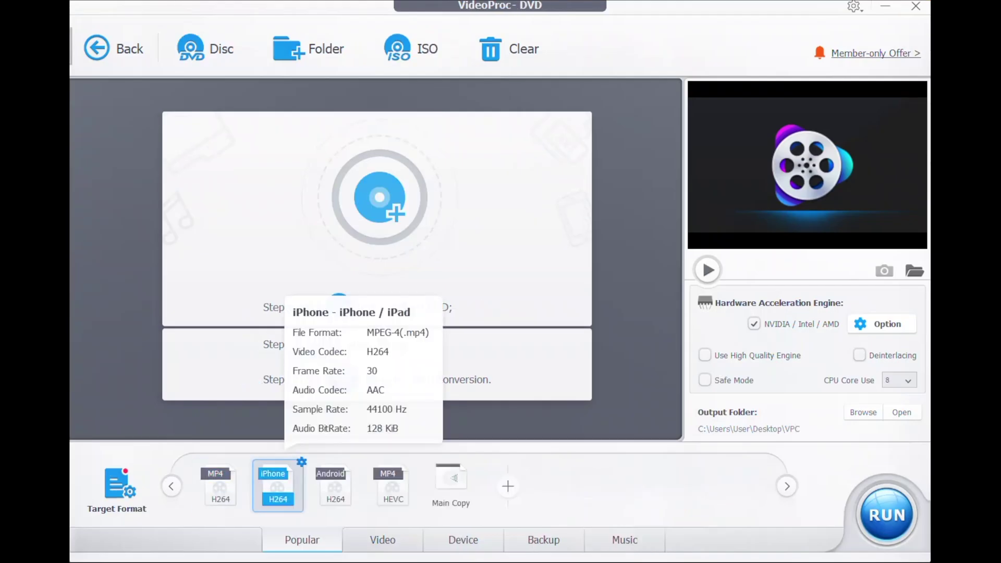
Show the DVD tool's video format presets, then switch the Recorder to sound-only recording.
click(382, 539)
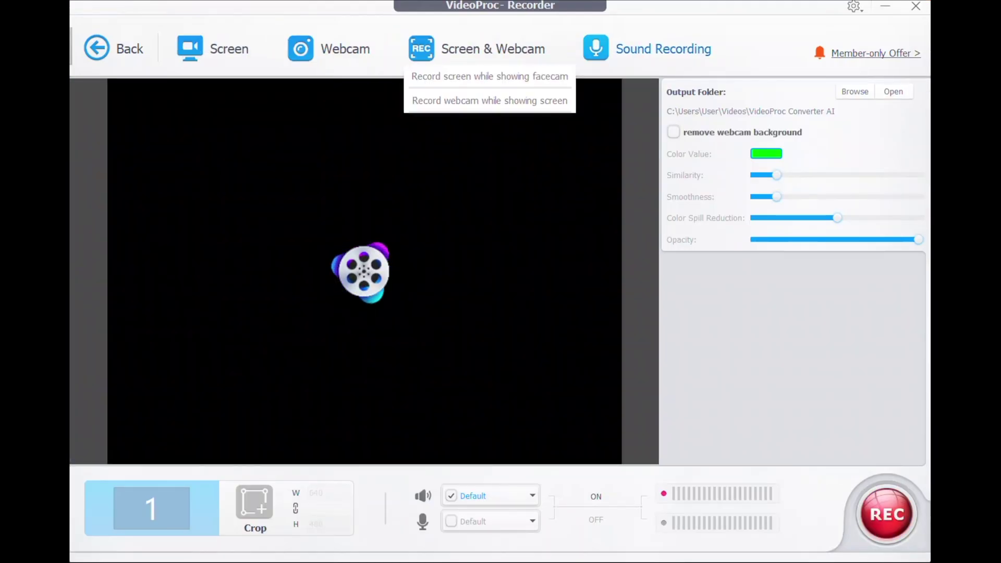
click(595, 48)
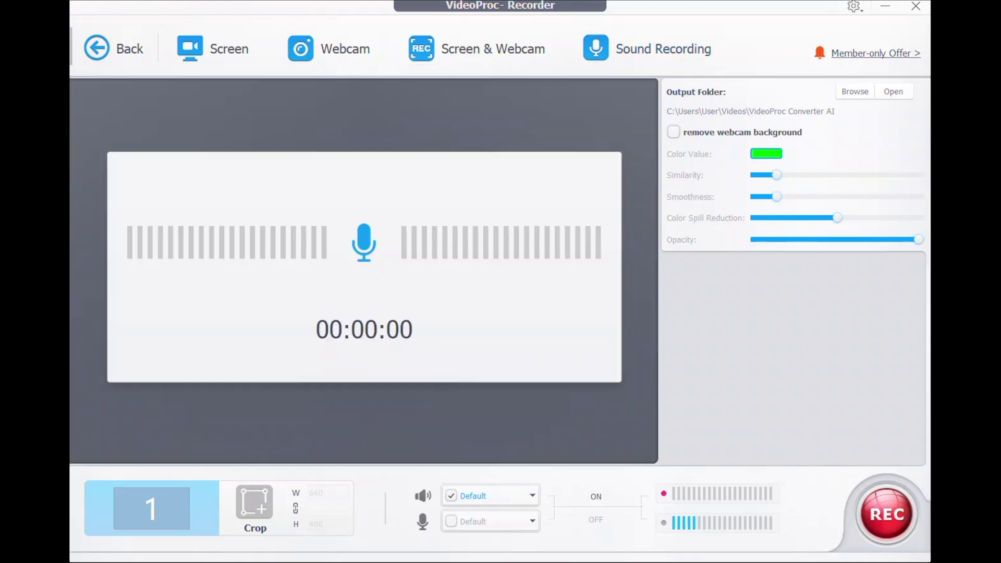